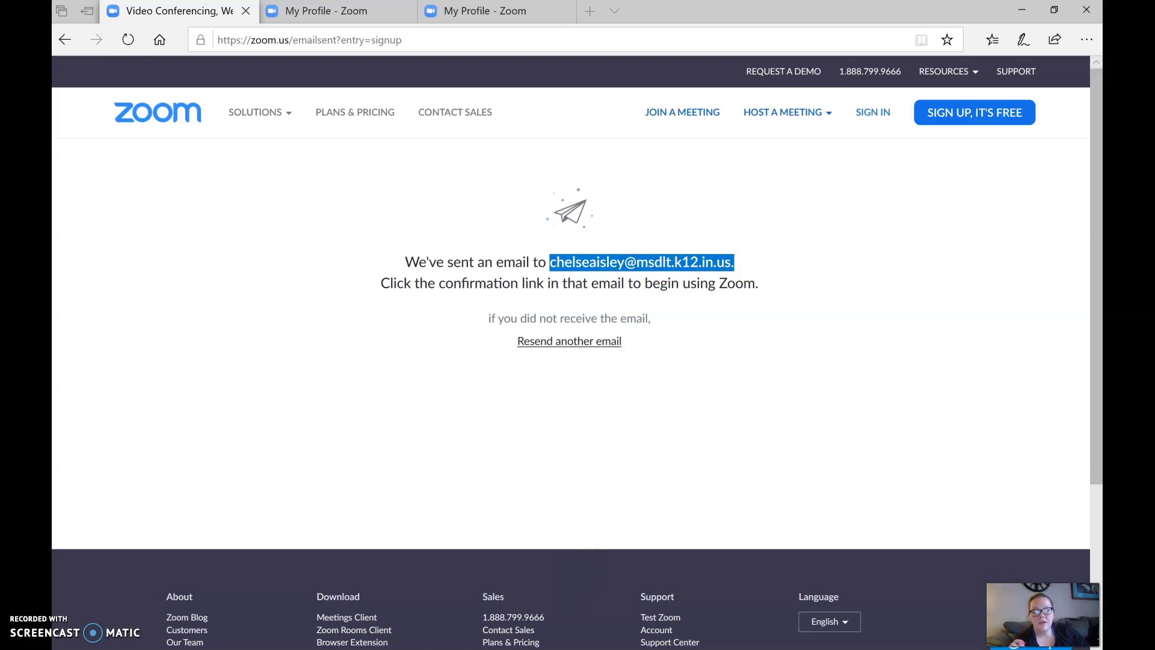
Submit the free Zoom sign-up form with the school email to reach the 'We've sent an email' page
mouse_move(573, 648)
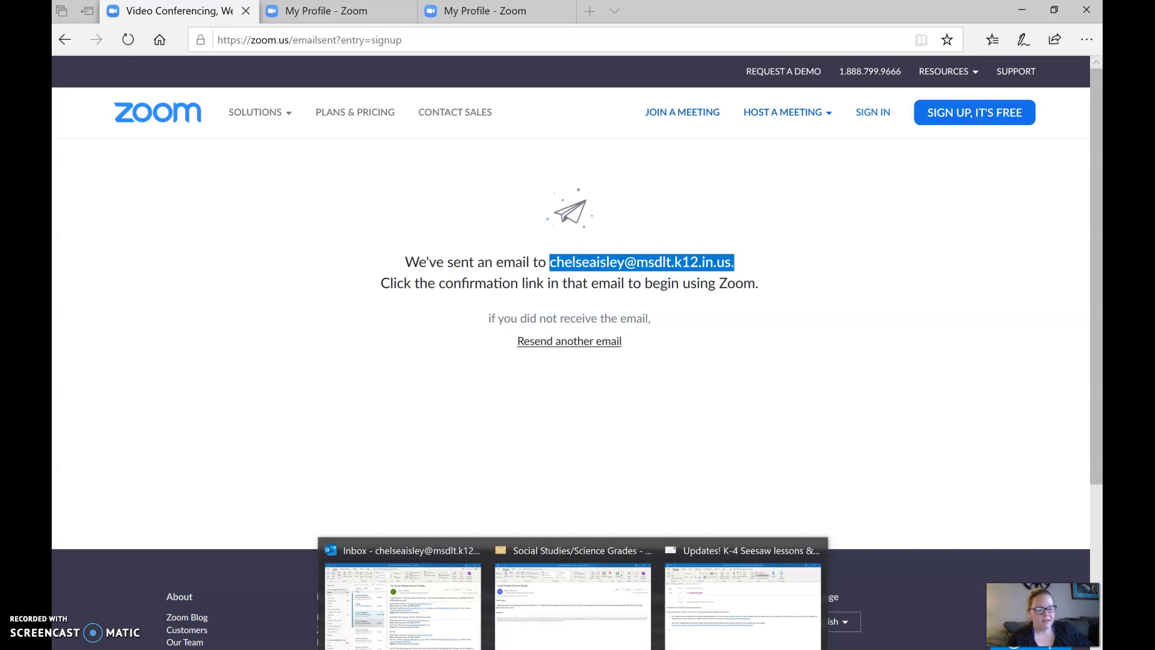
Open the 'Please activate your Zoom account' email in Outlook, then go back to the Zoom confirmation page
left_click(403, 596)
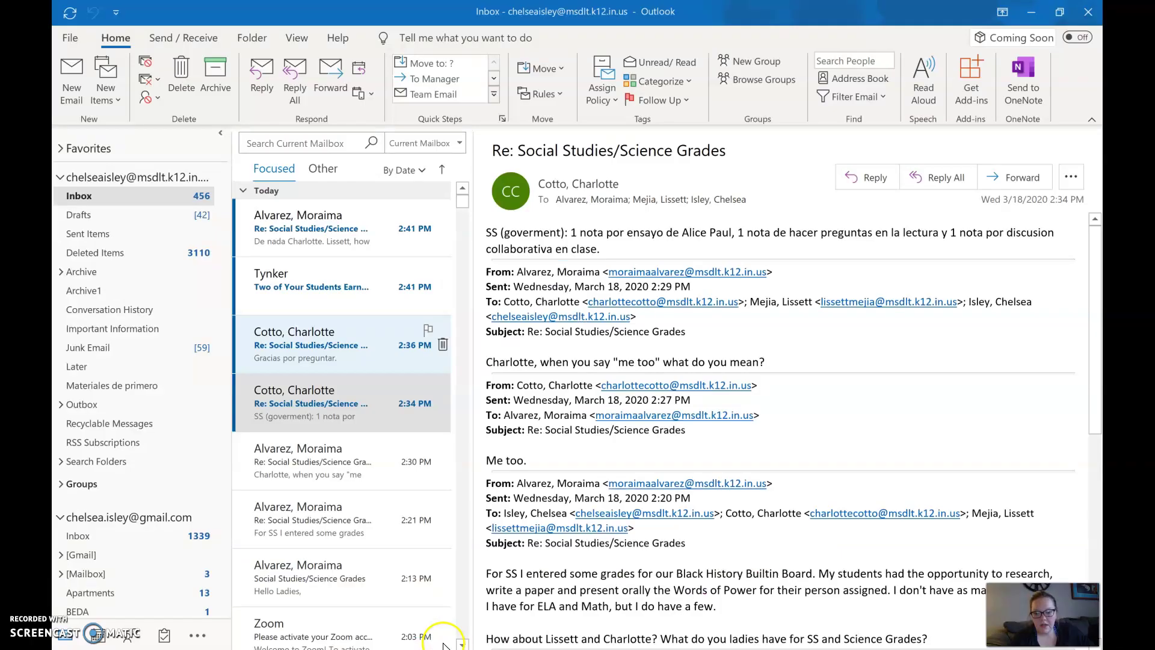
left_click(296, 452)
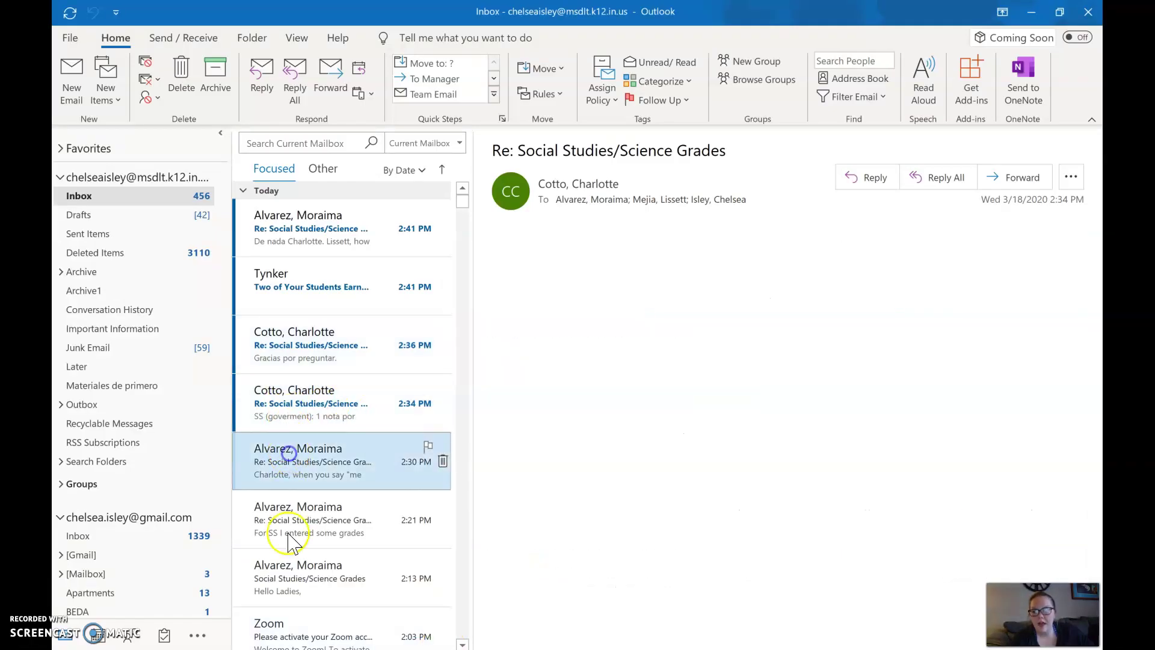
left_click(292, 529)
scroll(289, 544, "down", 5)
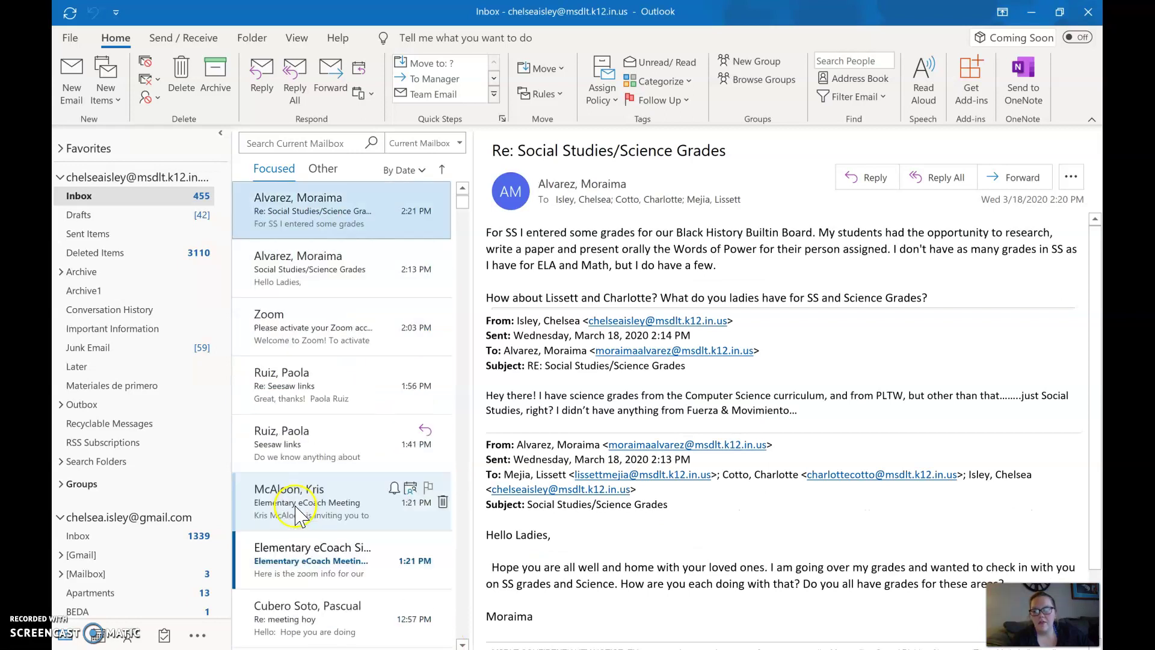
left_click(341, 346)
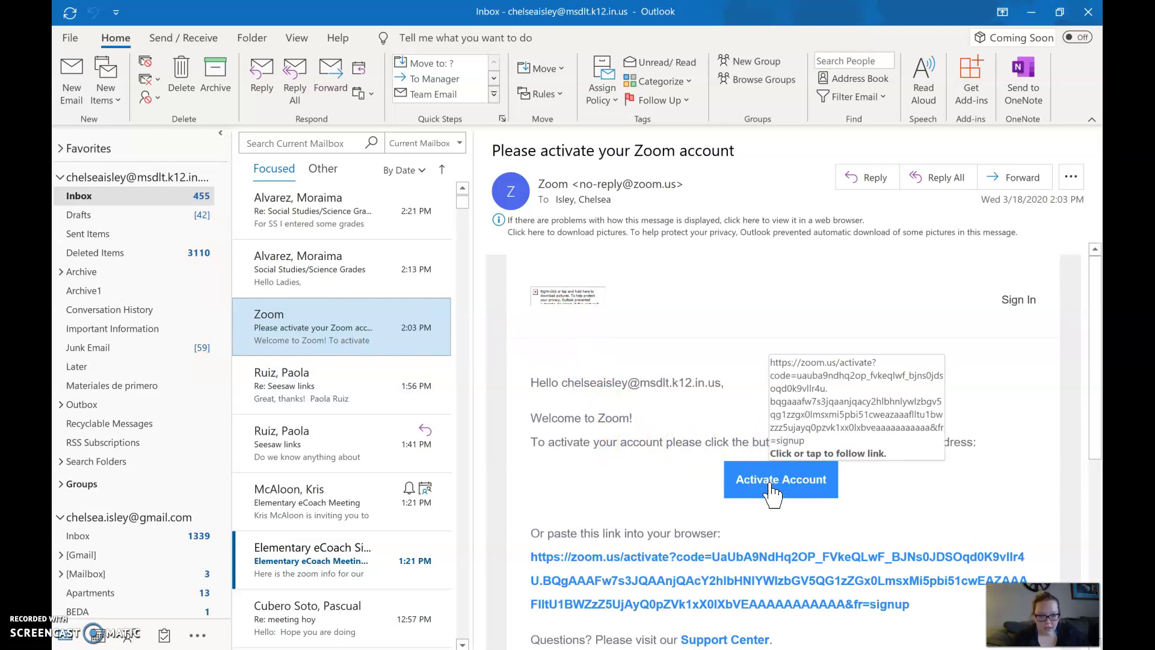
key("alt+Tab")
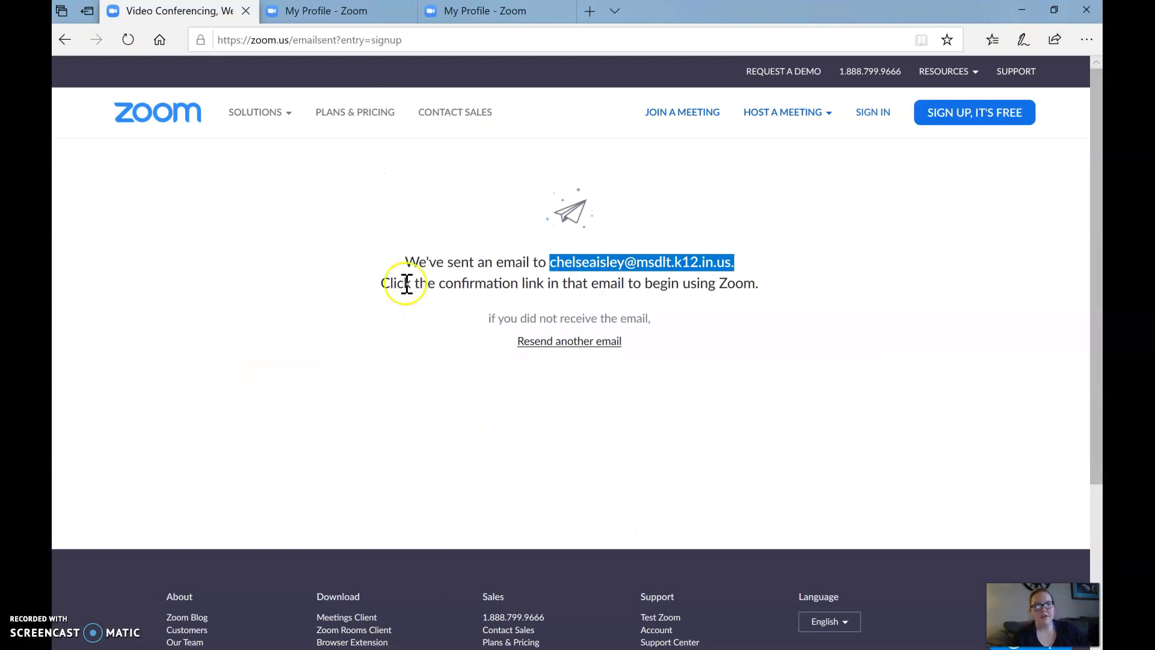
Review the Personal Meeting ID and 100-participant Capacity on the Zoom My Profile page
left_click(347, 13)
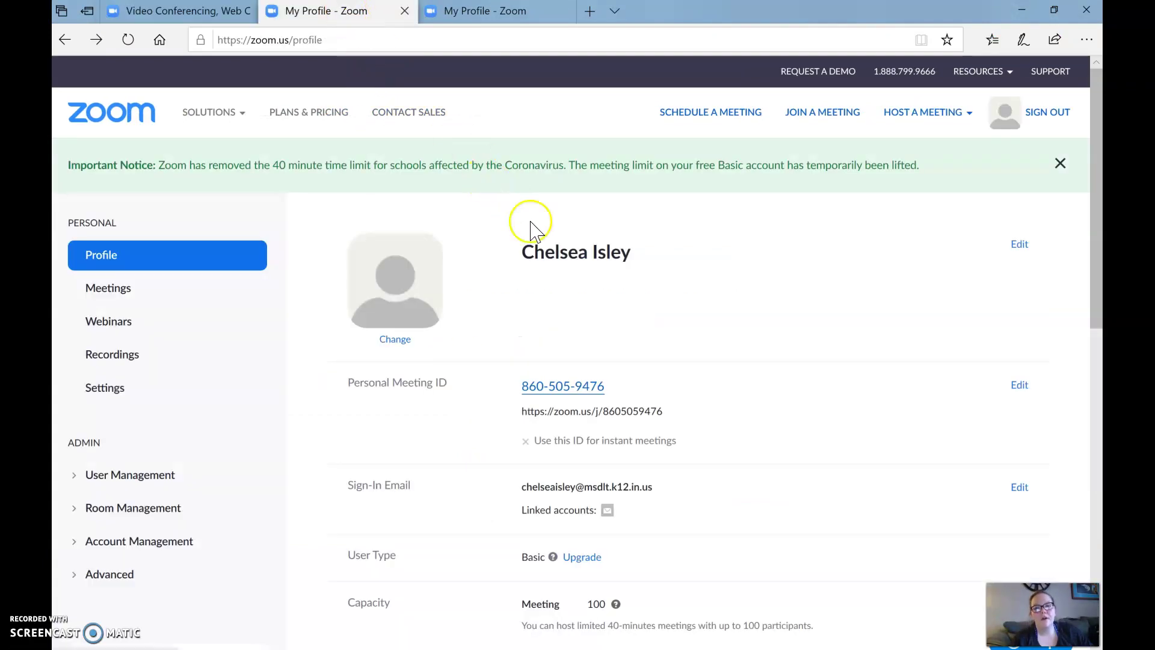
scroll(614, 331, "down", 3)
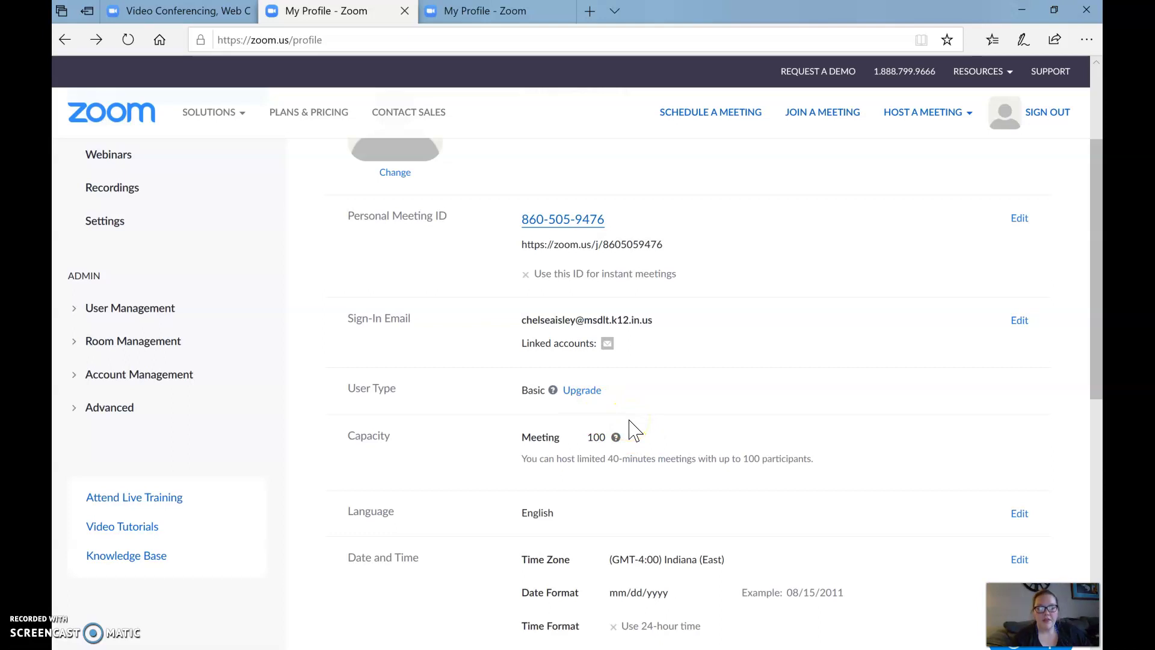
scroll(633, 430, "up", 3)
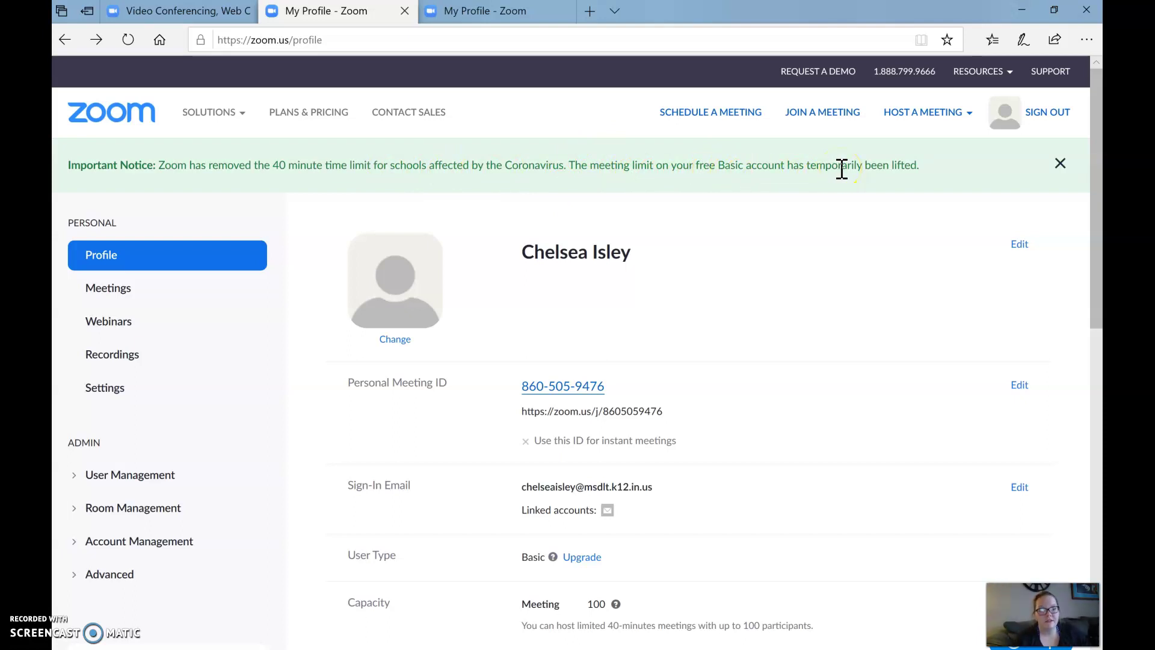
scroll(841, 169, "down", 4)
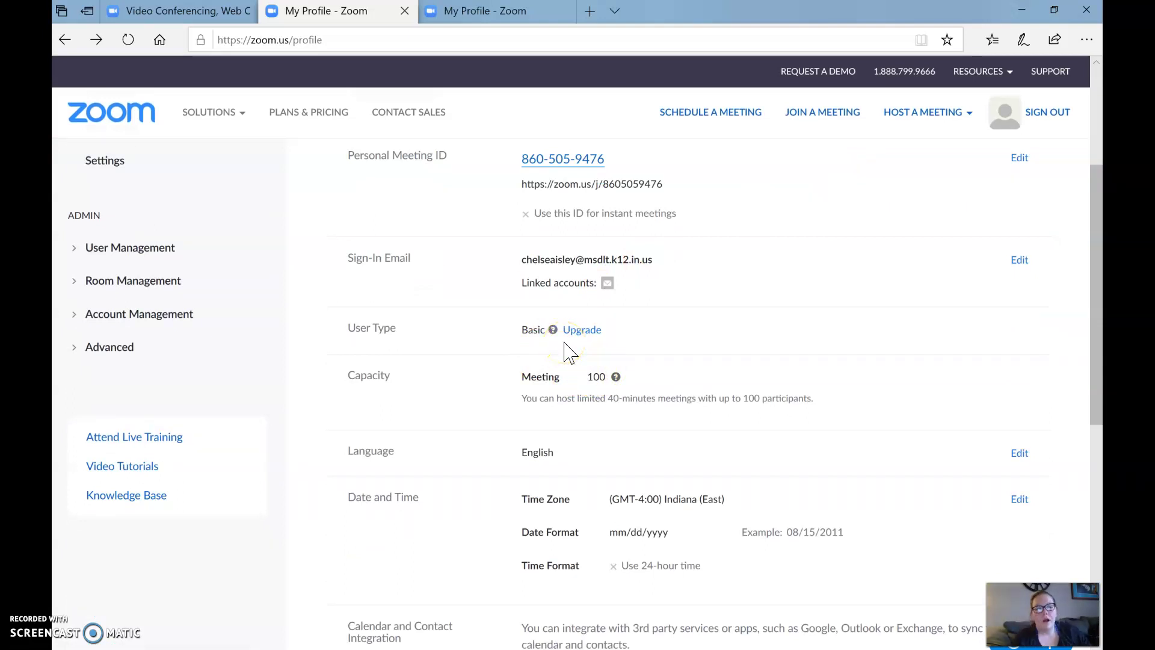
scroll(569, 351, "up", 5)
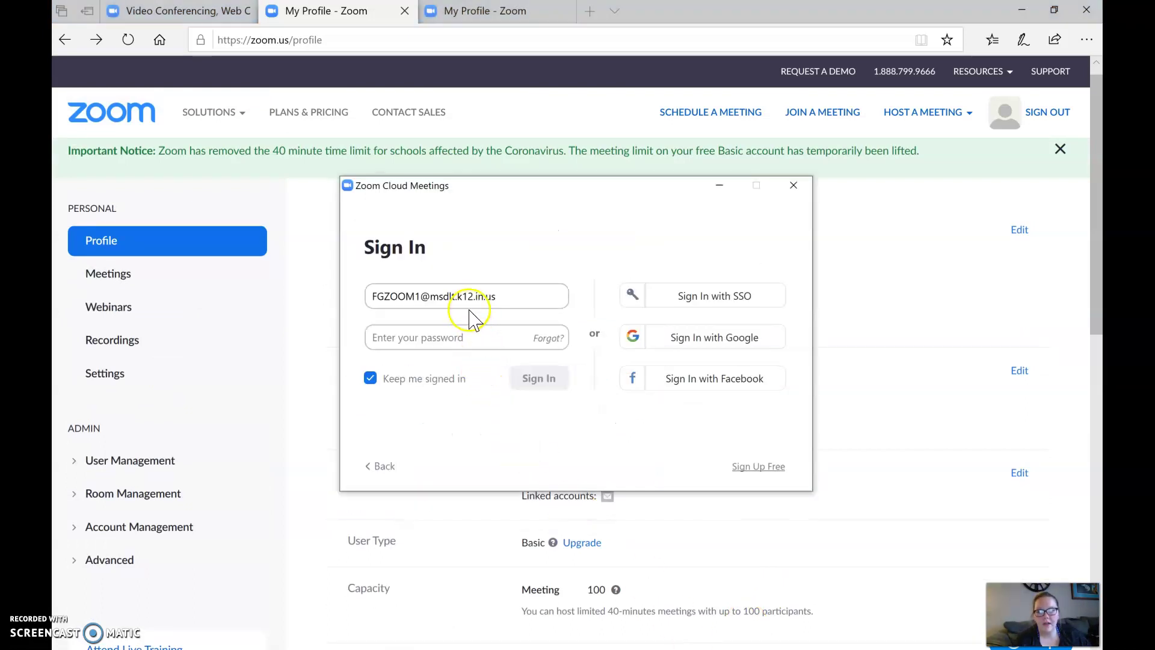
Sign in to the Zoom desktop app with the school email address and account password
left_click(466, 299)
triple_click(470, 299)
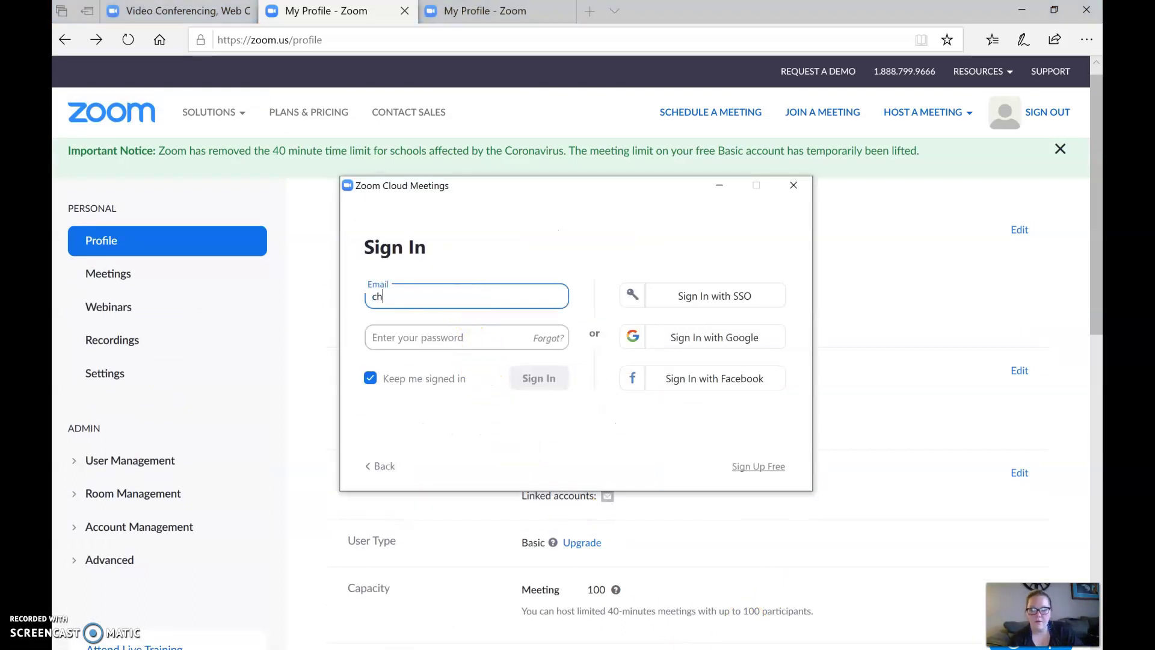
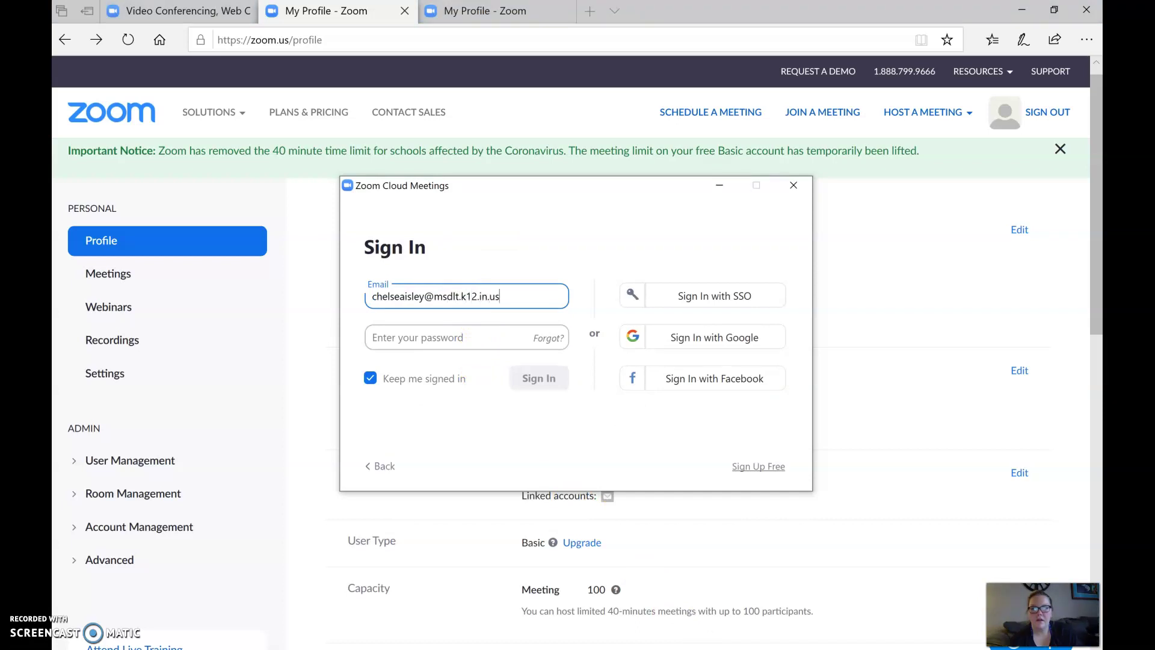
left_click(445, 337)
type("***")
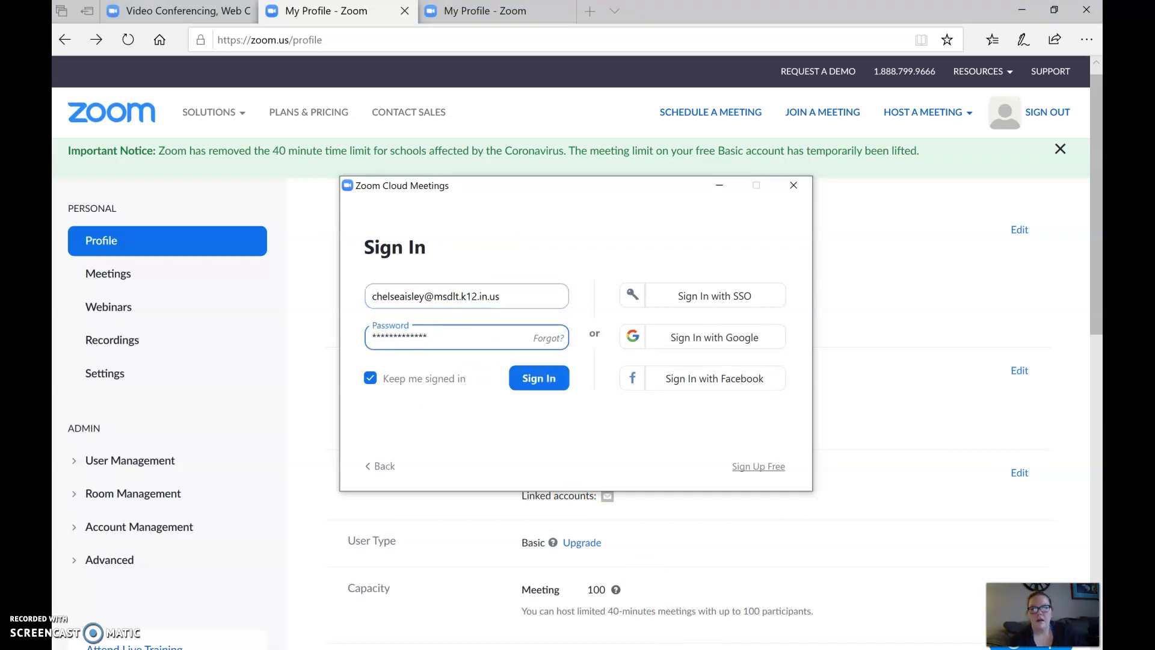
left_click(532, 380)
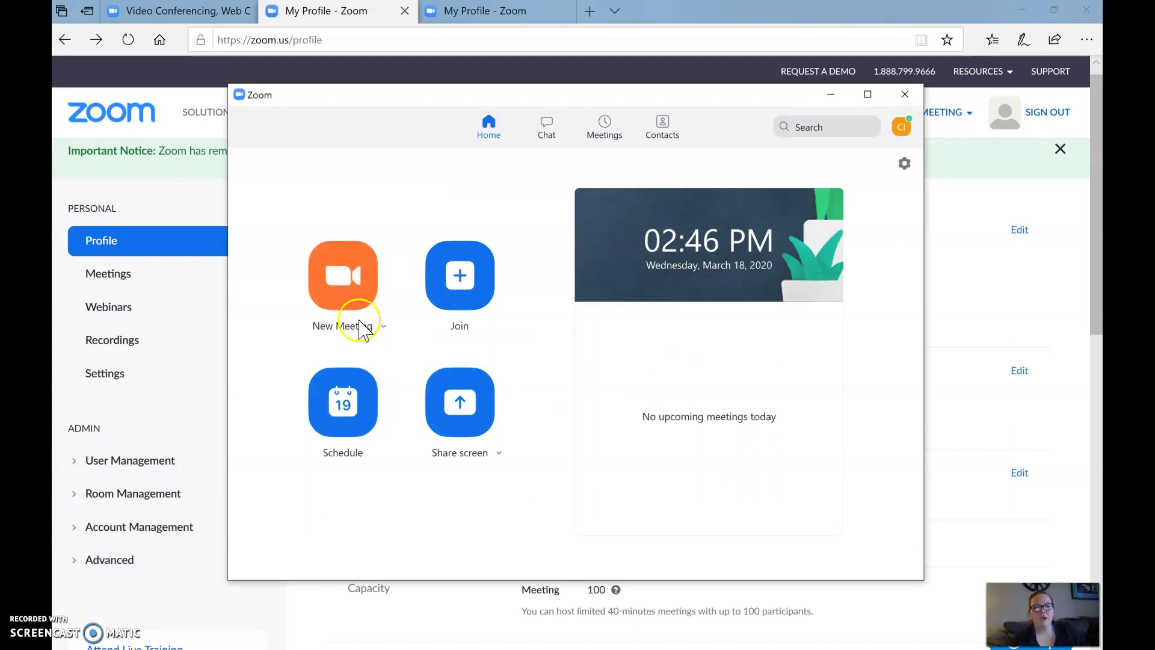
left_click(348, 402)
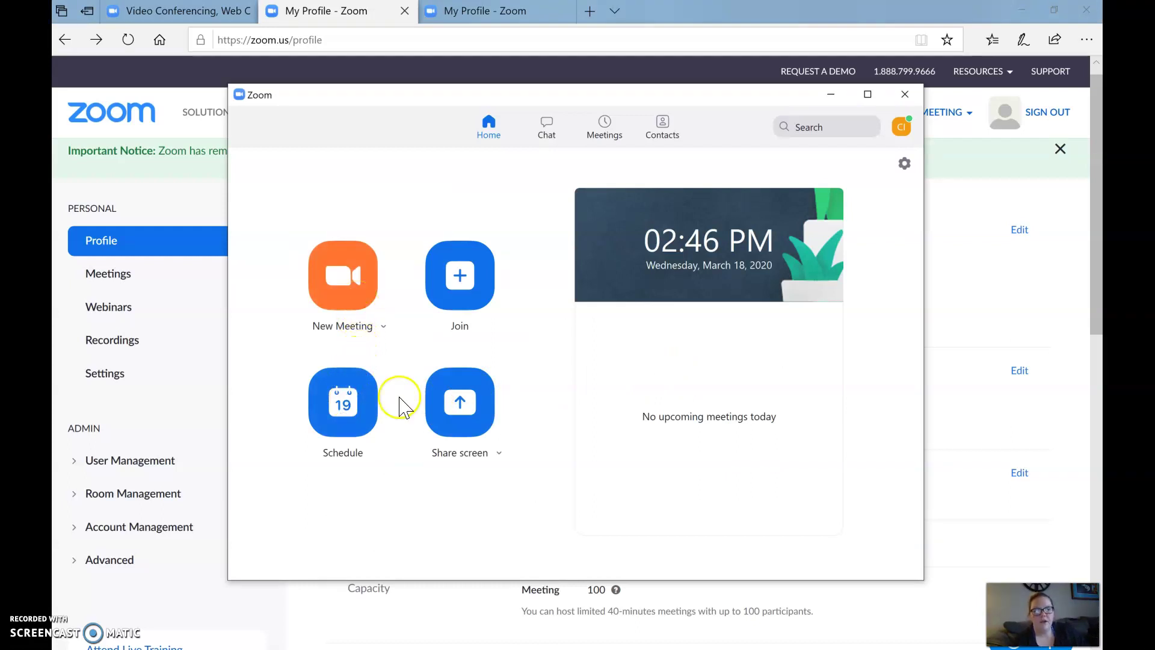
Schedule the March 18, 2020 3:00 PM meeting for 45 minutes without a meeting password
left_click(337, 402)
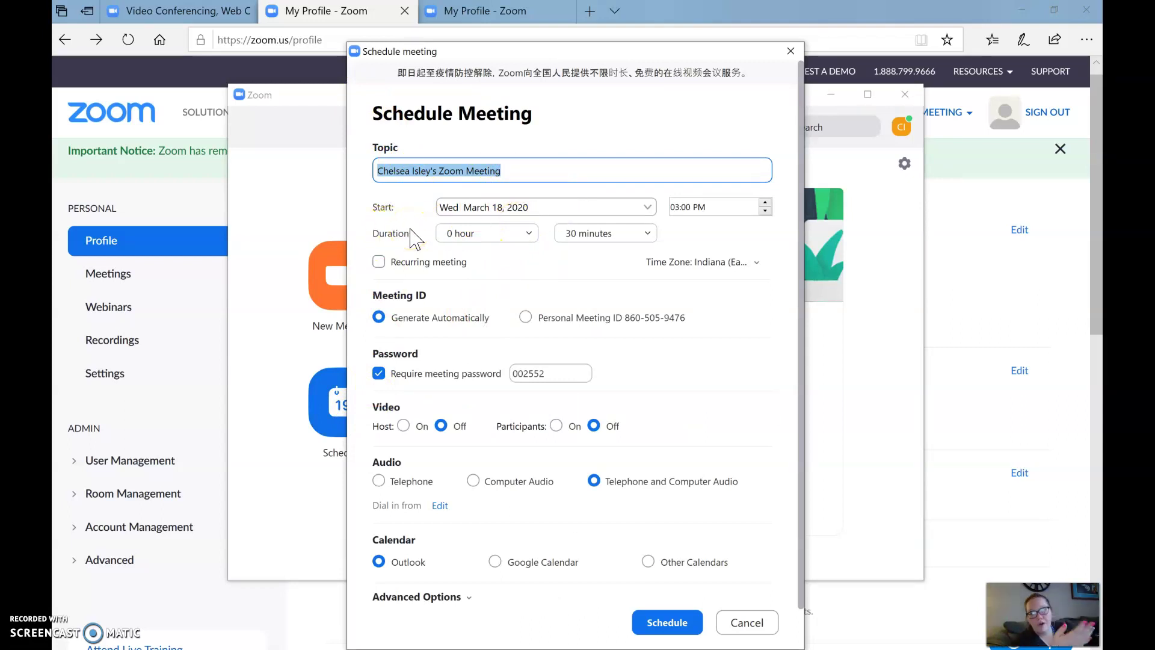
left_click(574, 233)
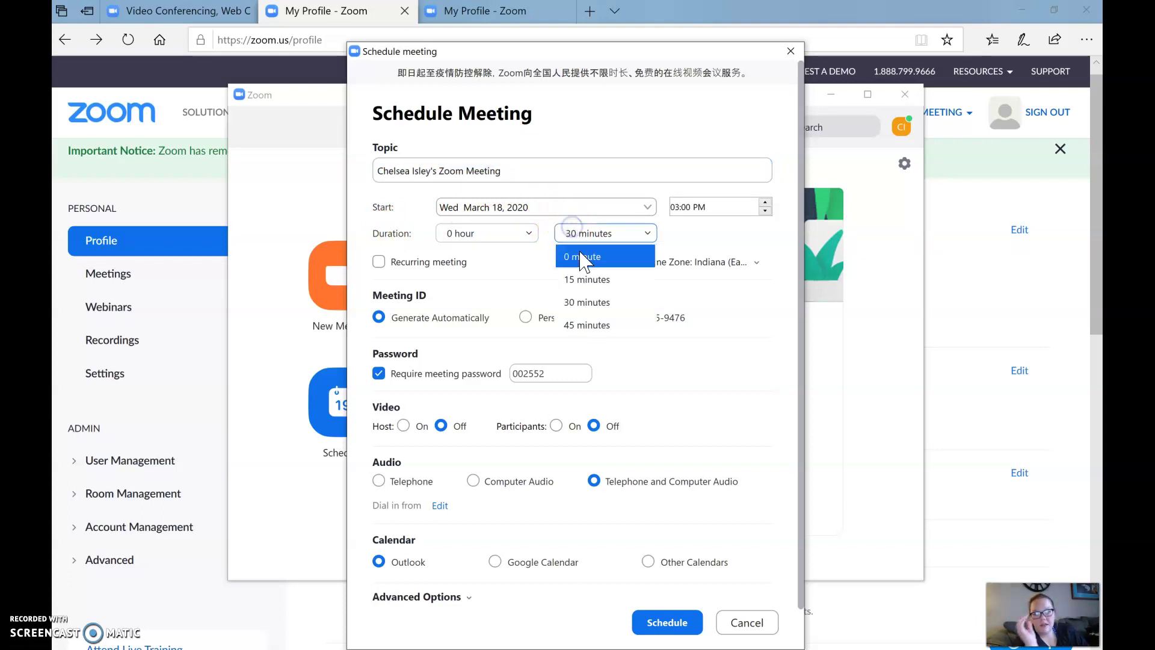
left_click(666, 374)
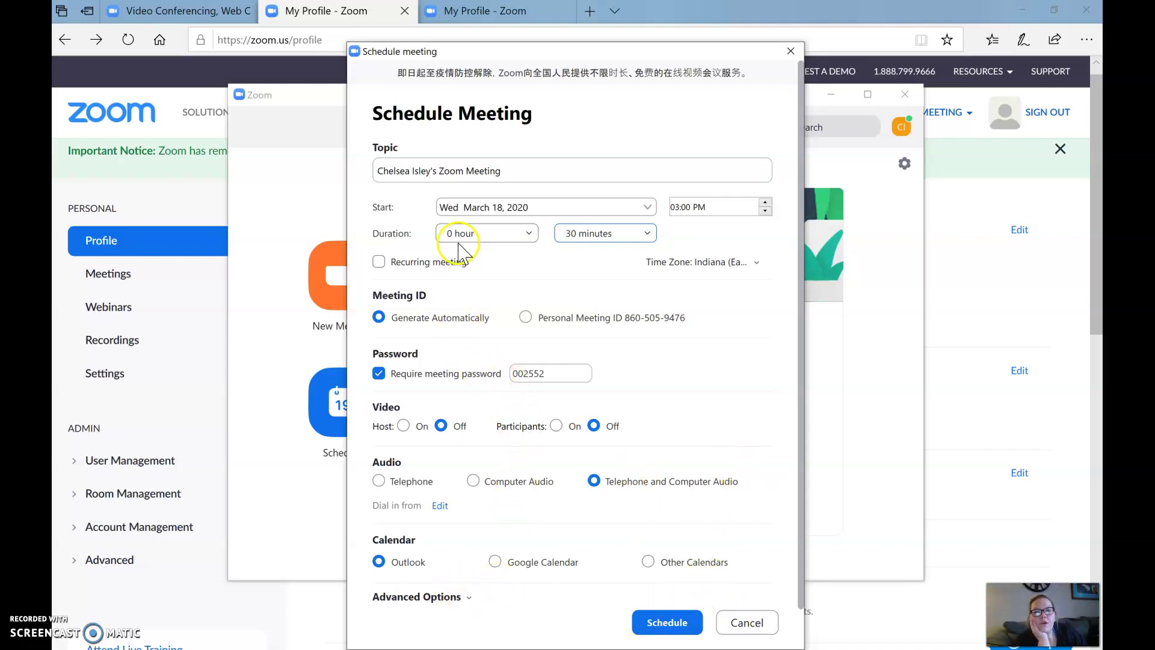
left_click(584, 233)
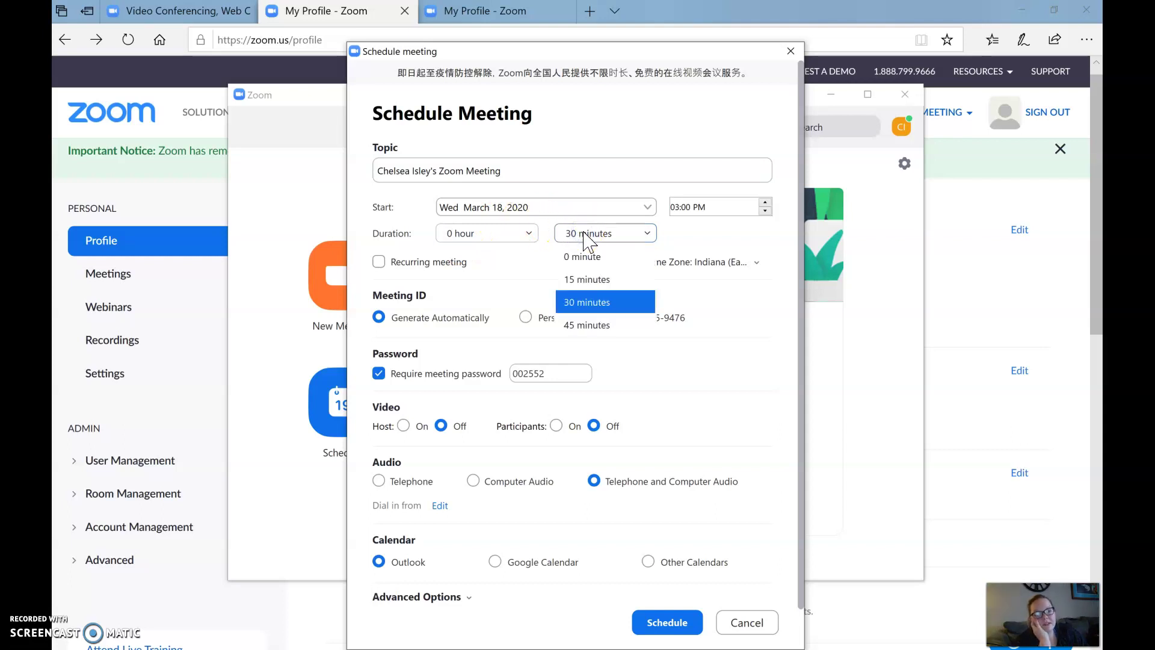
left_click(579, 327)
left_click(579, 326)
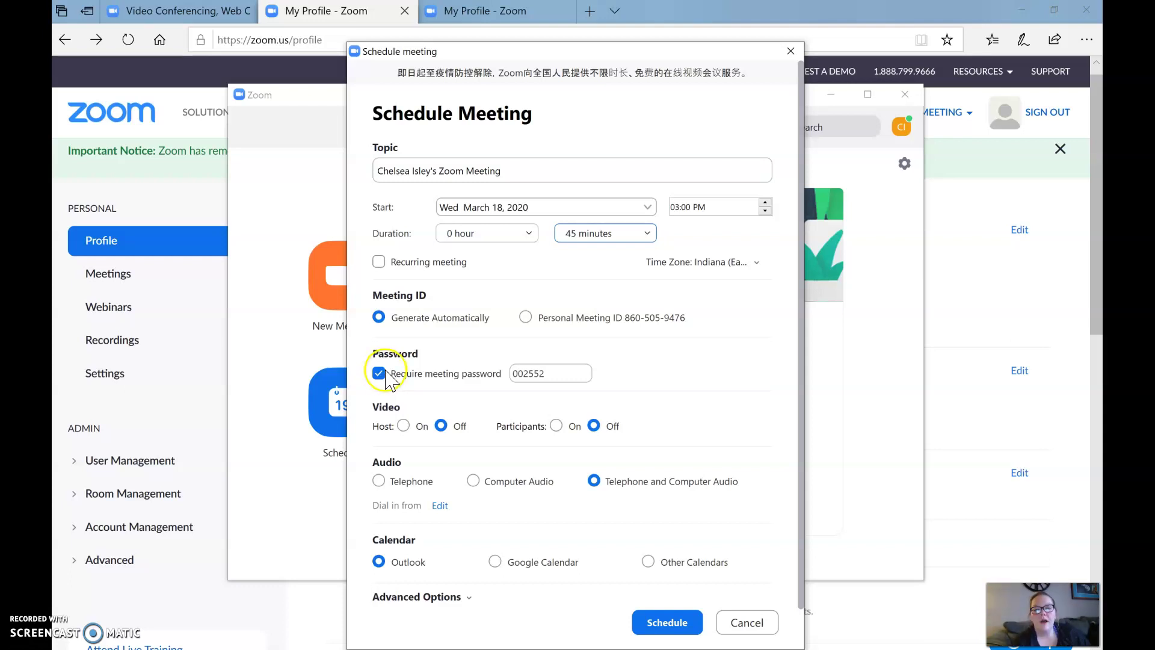
left_click(437, 372)
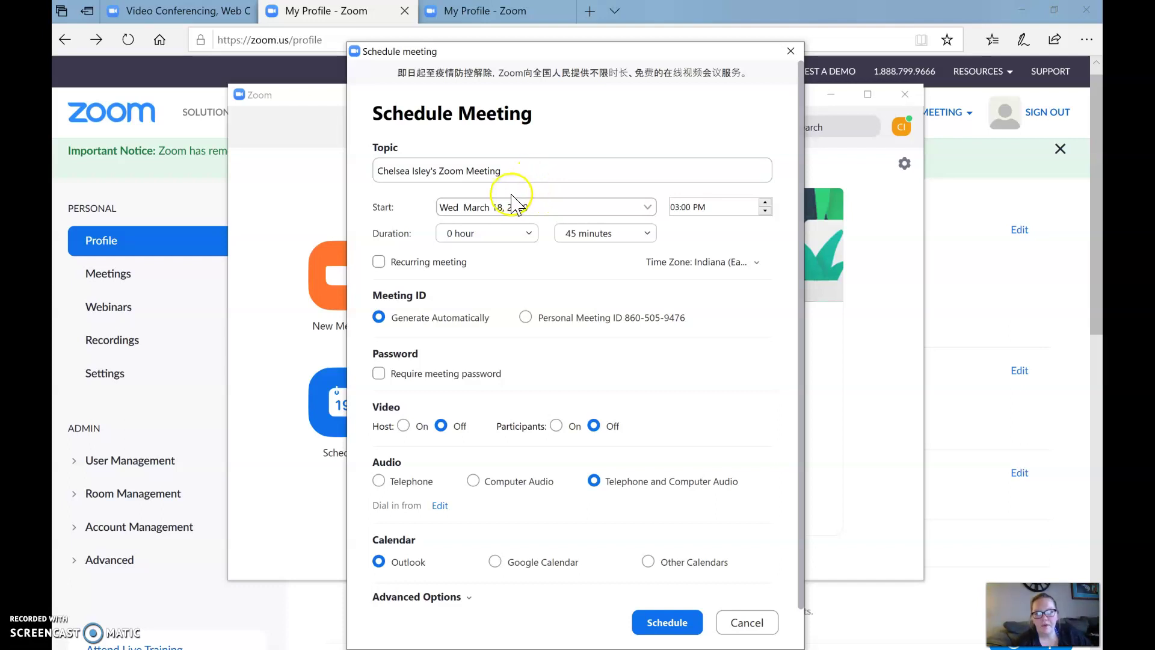
Uncheck Enable waiting room under Advanced Options and schedule the 3:00–3:45 PM meeting
left_click(436, 597)
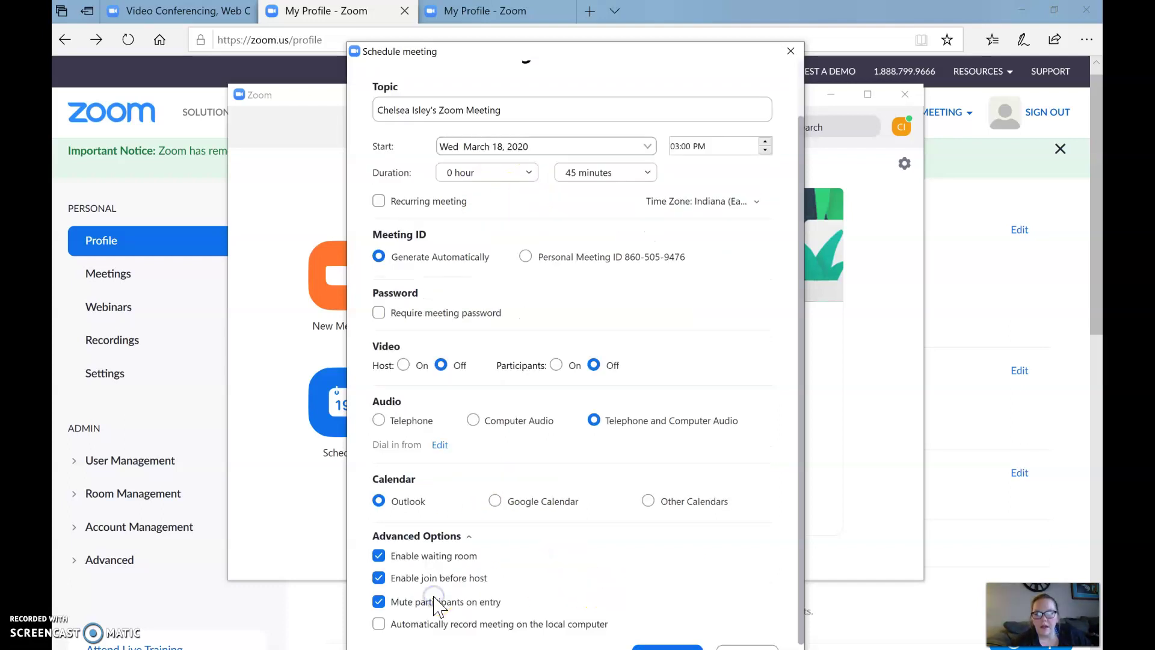
left_click(443, 541)
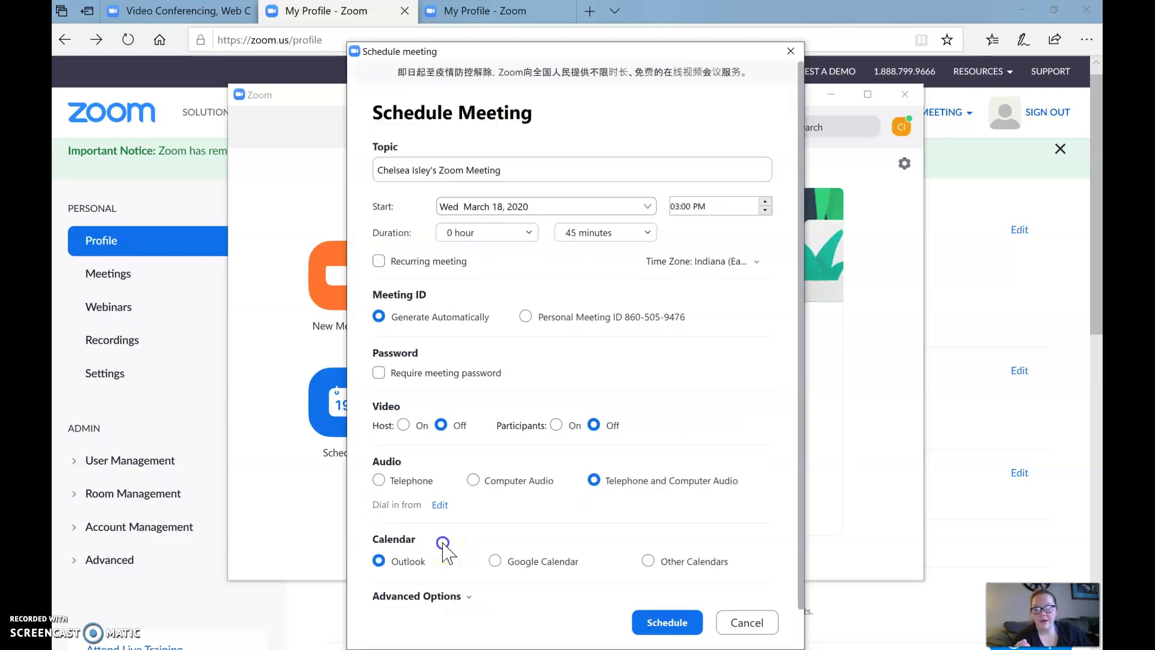
left_click(472, 596)
left_click(443, 563)
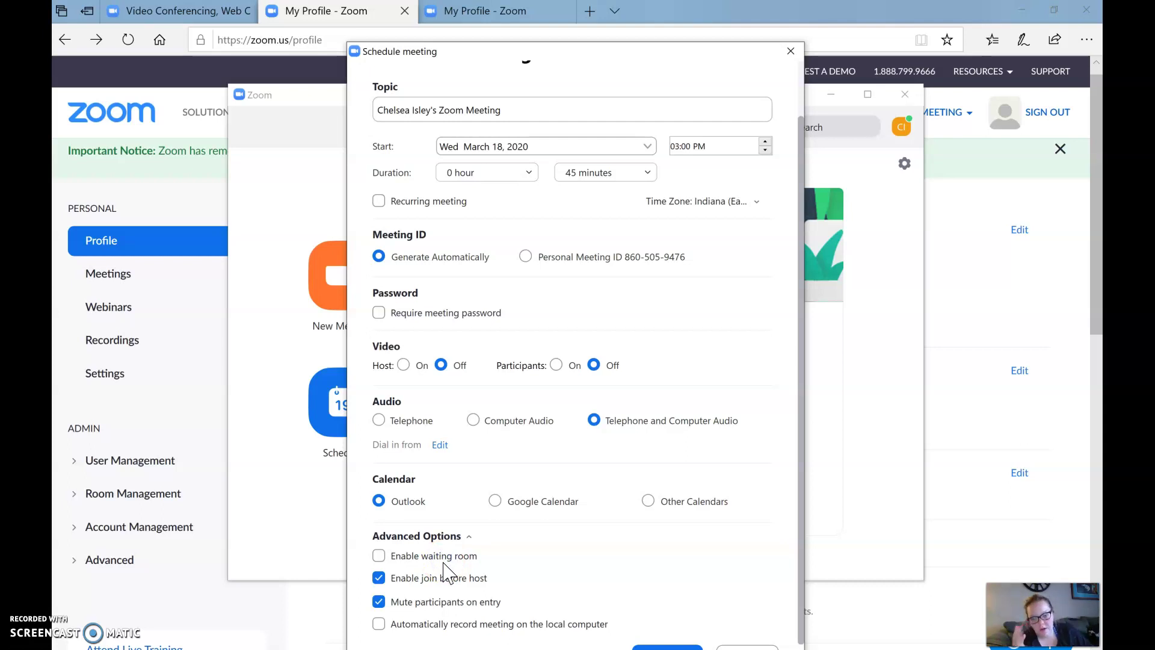
left_click(444, 605)
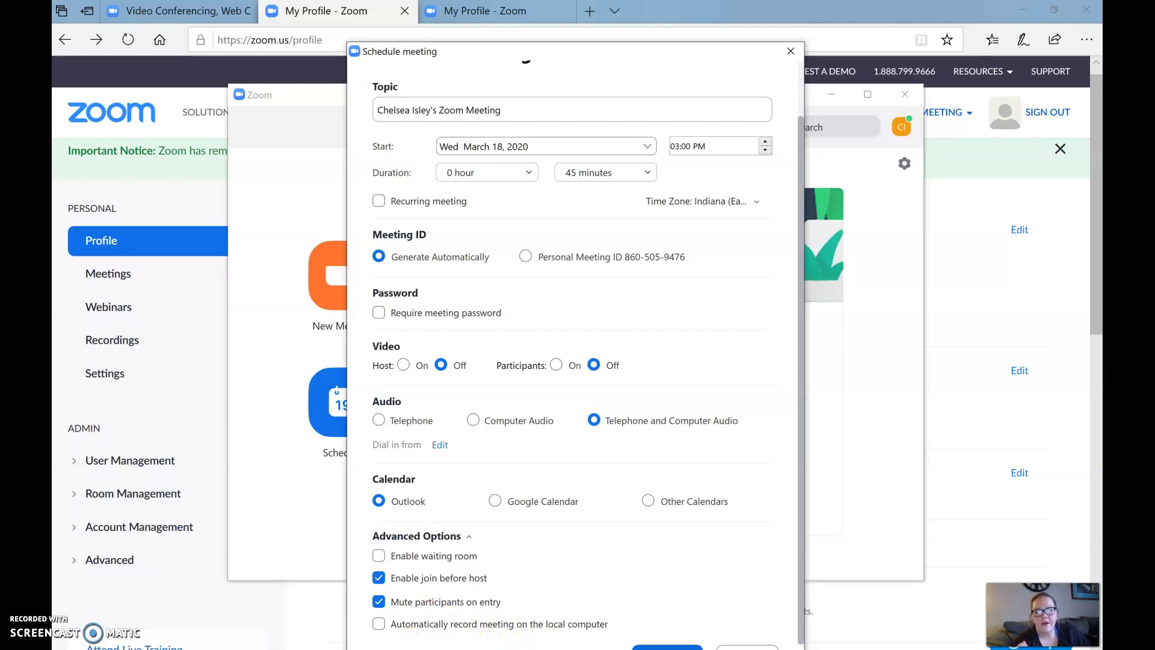
left_click(667, 646)
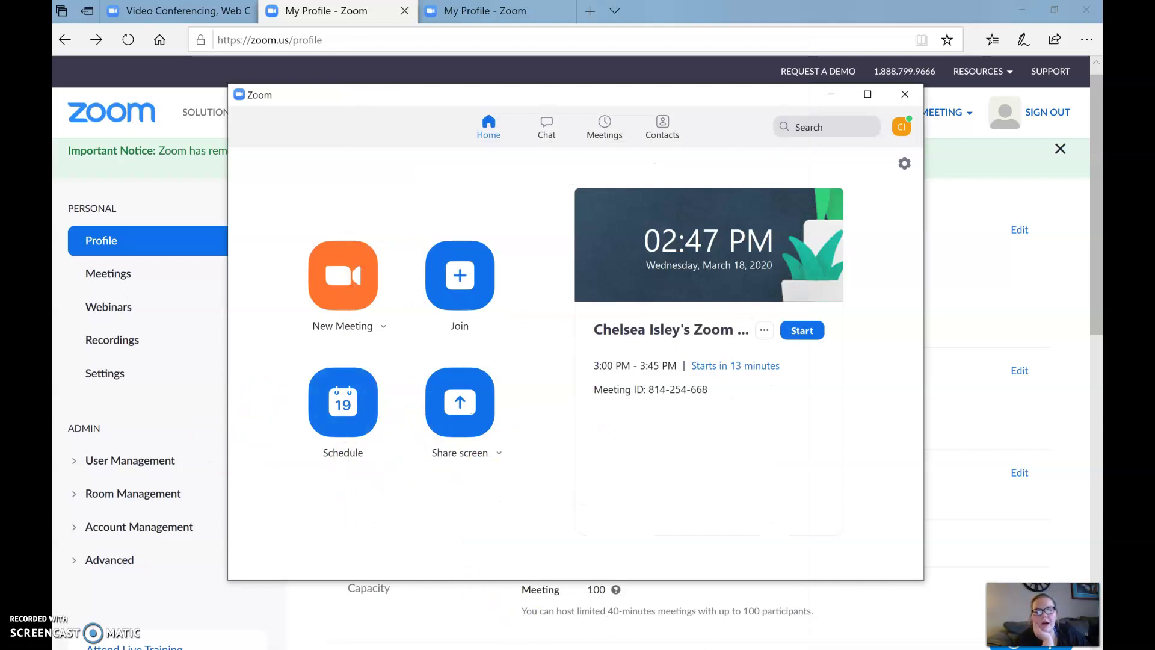
Check the Zoom join link and meeting ID in the Outlook invite, then close the Zoom window
left_click(838, 626)
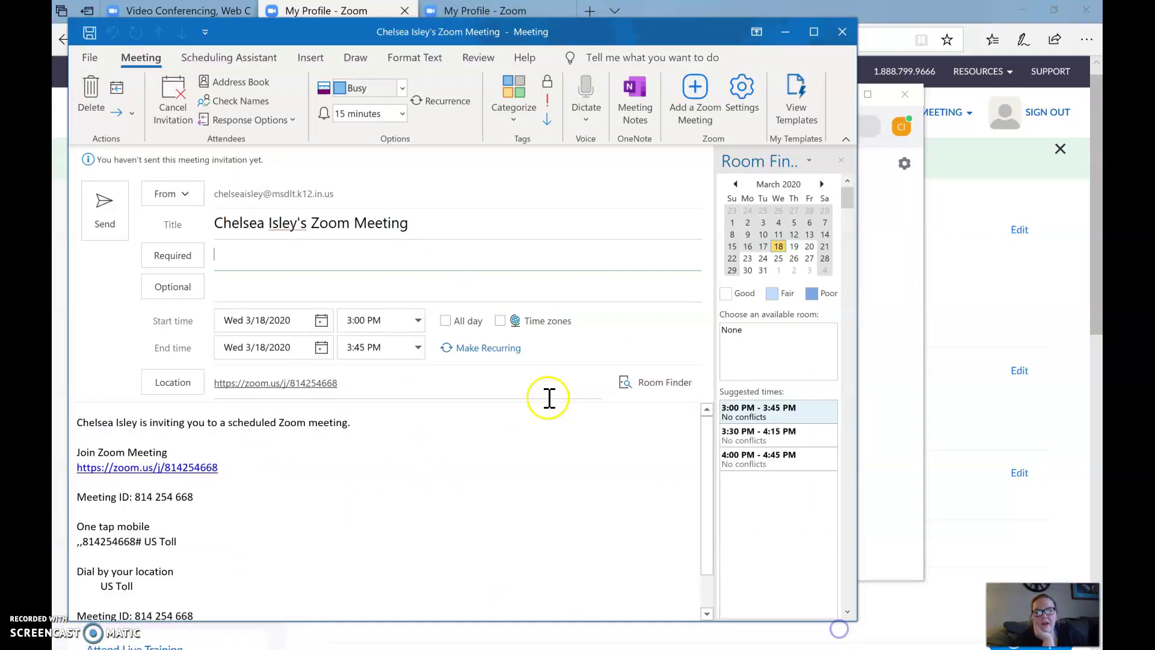
scroll(300, 454, "down", 1)
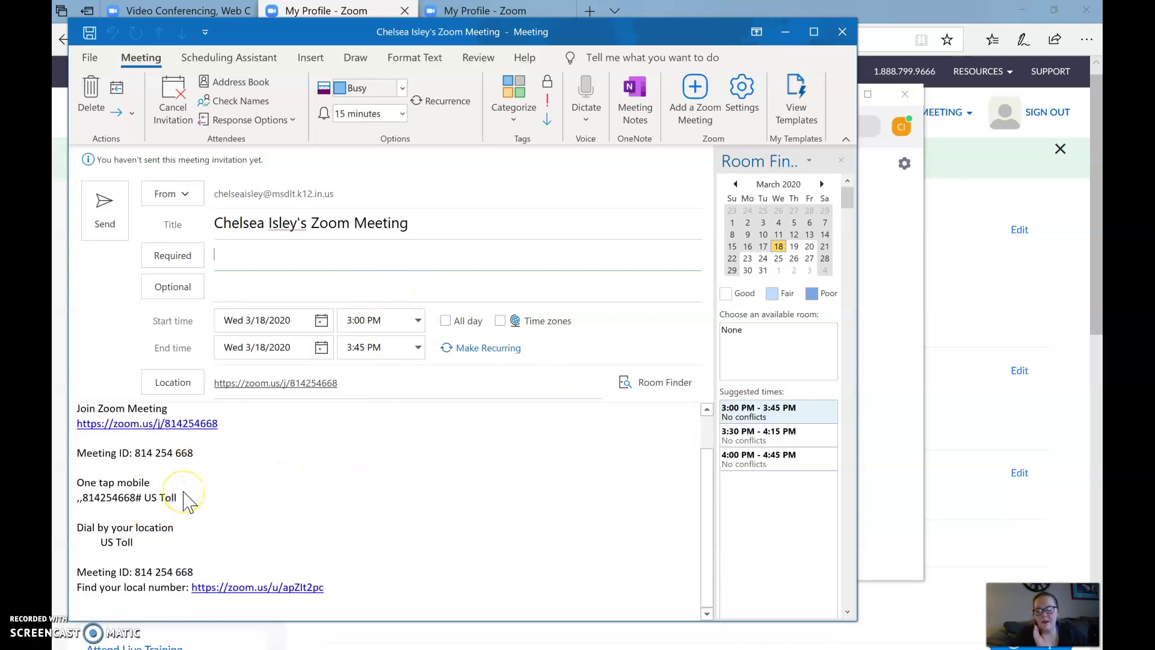
scroll(129, 481, "up", 1)
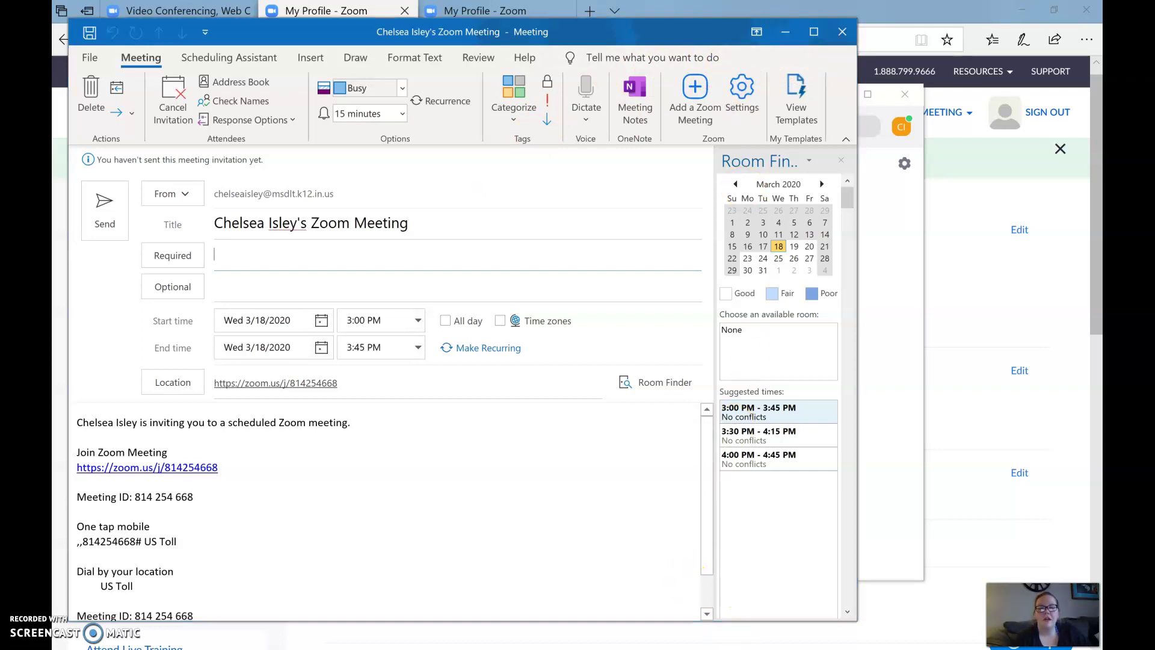
key("alt+Tab")
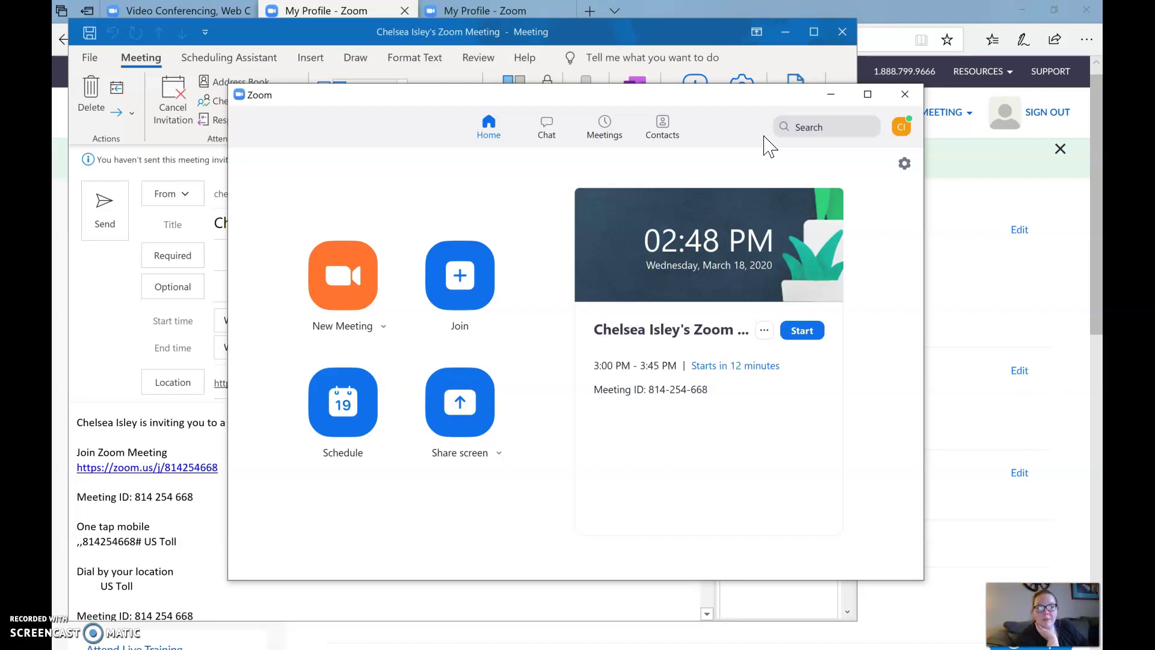
left_click(916, 92)
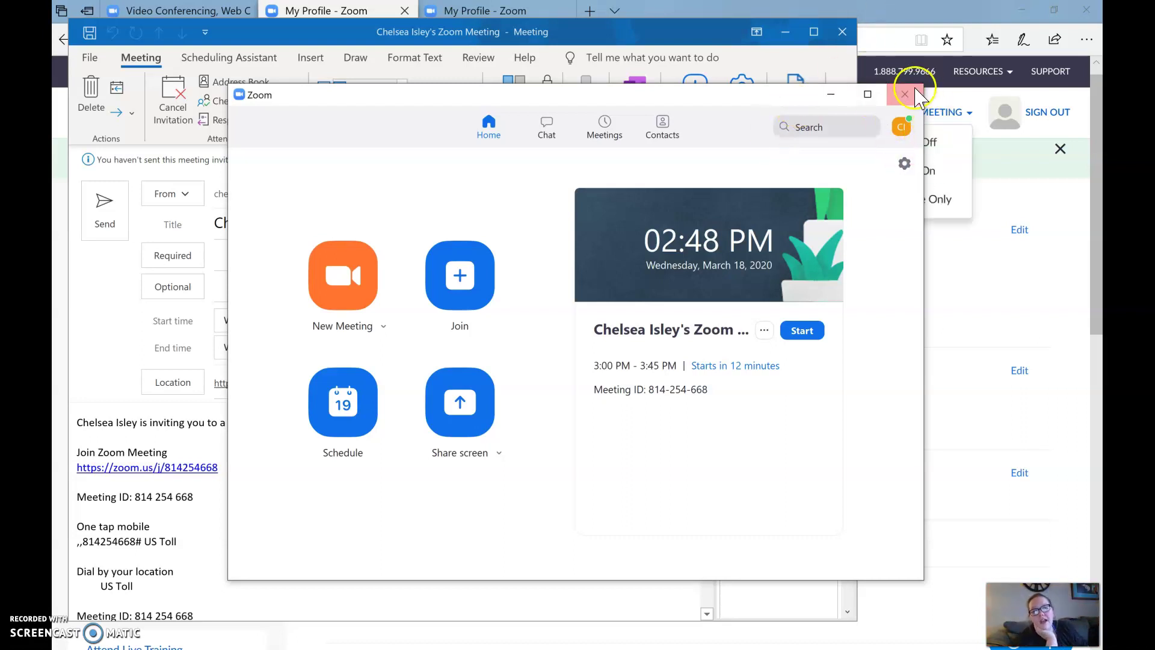